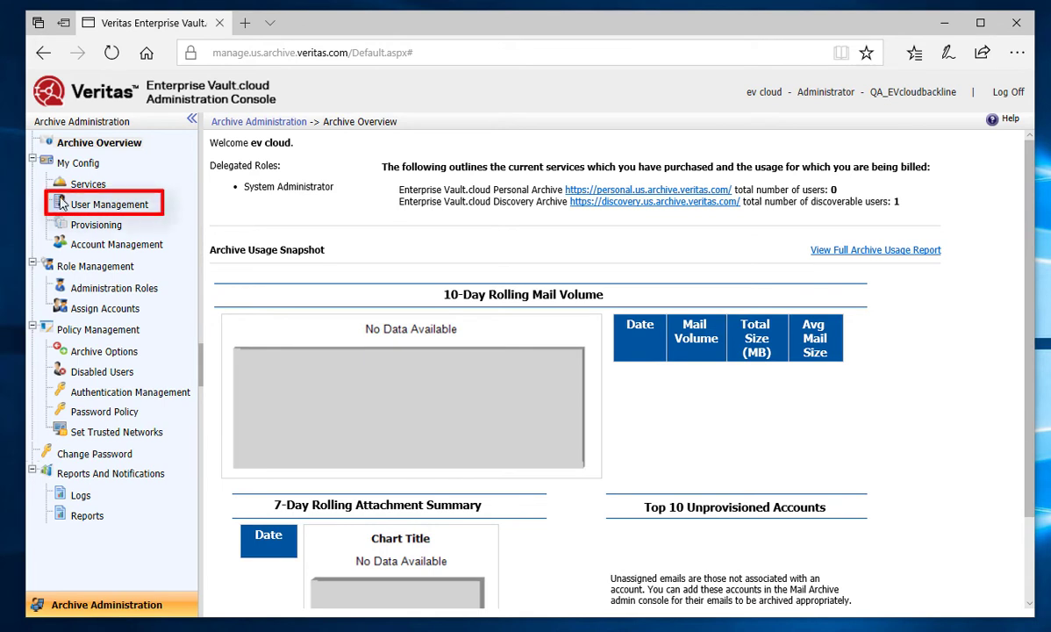
In User Management, set account provisioning to remote via Microsoft Office 365 and save
{"action": "left_click", "coordinate": [103, 207]}
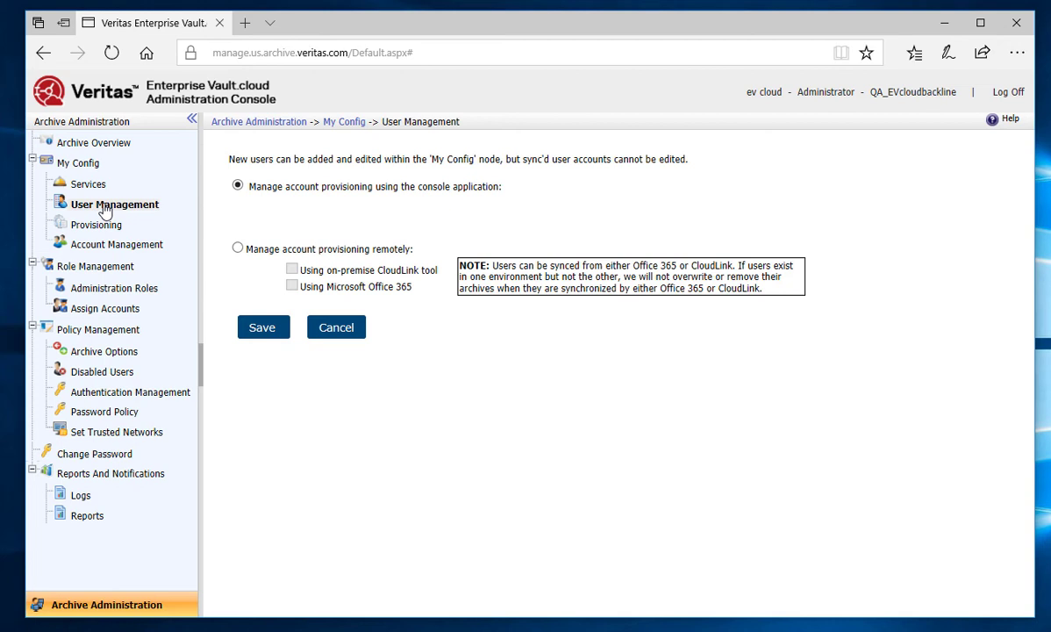
{"action": "left_click", "coordinate": [238, 249]}
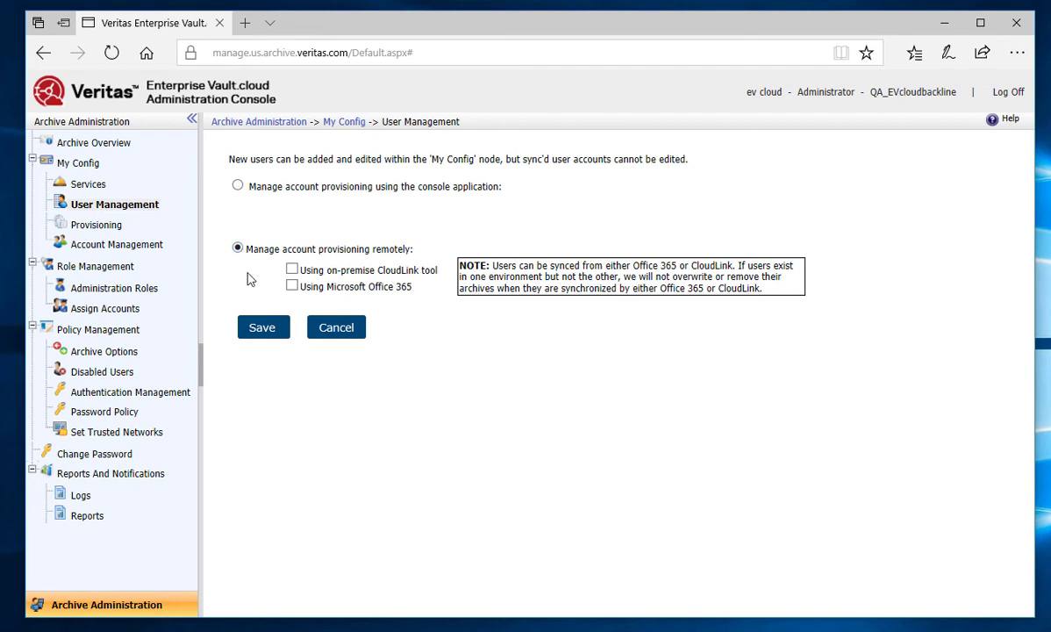
{"action": "left_click", "coordinate": [293, 288]}
{"action": "left_click", "coordinate": [267, 328]}
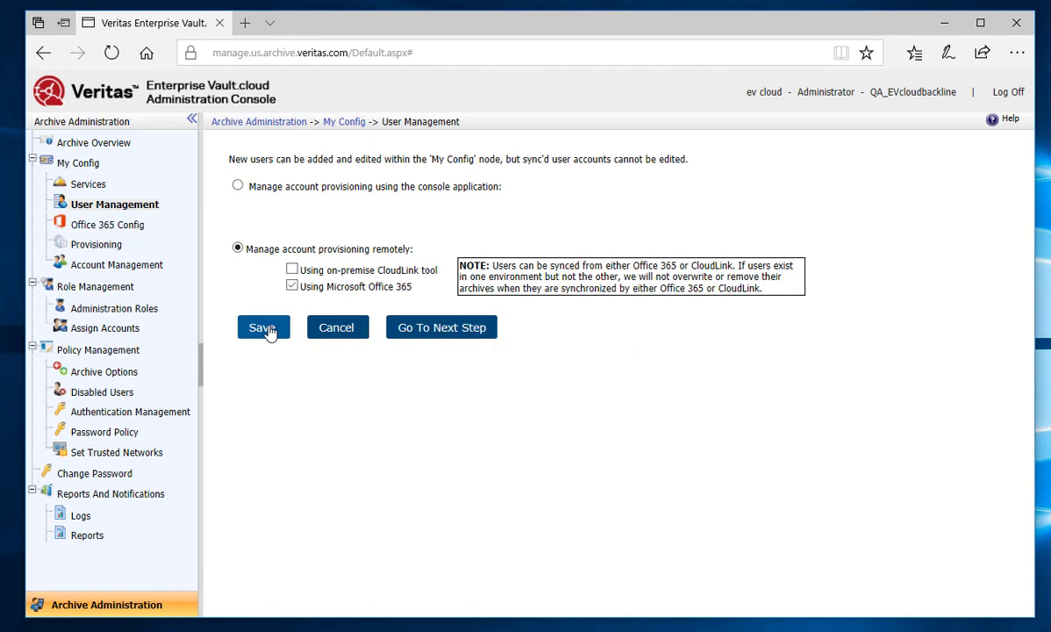
Continue to the My Configuration summary page
{"action": "left_click", "coordinate": [432, 330]}
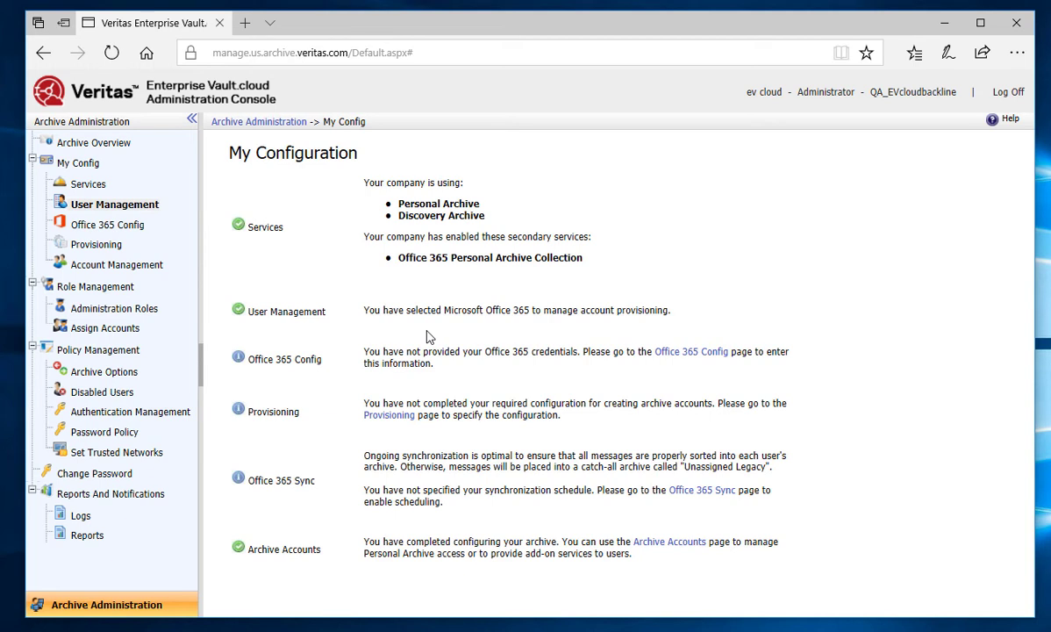
Open the Office 365 Config form and scroll to the PowerShell credential fields
{"action": "left_click", "coordinate": [686, 354]}
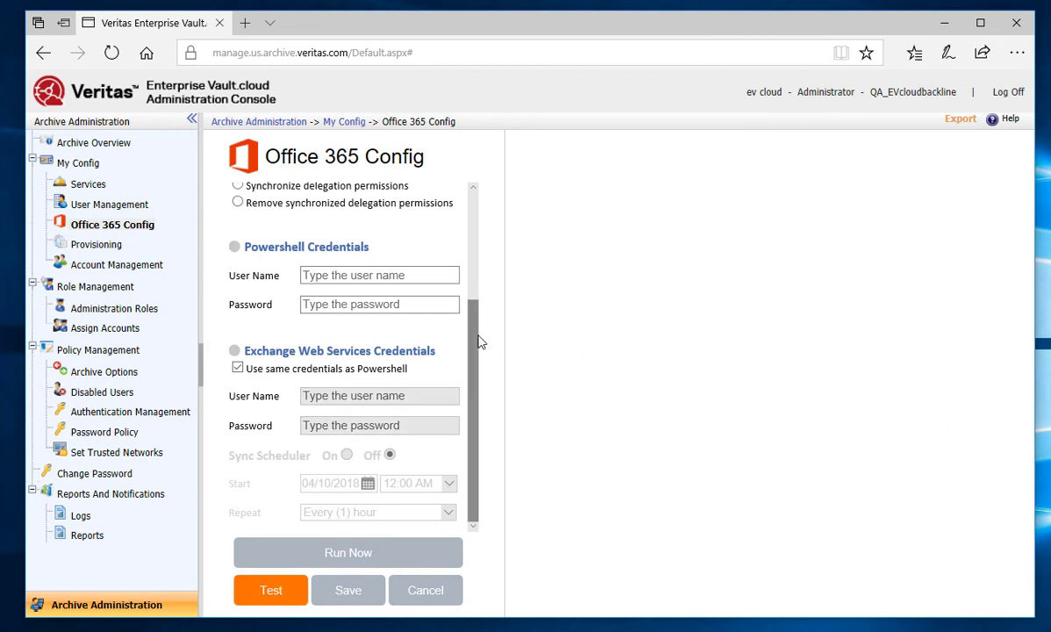
{"action": "scroll", "coordinate": [478, 343], "scroll_direction": "up", "scroll_amount": 3}
{"action": "scroll", "coordinate": [478, 343], "scroll_direction": "up", "scroll_amount": 1}
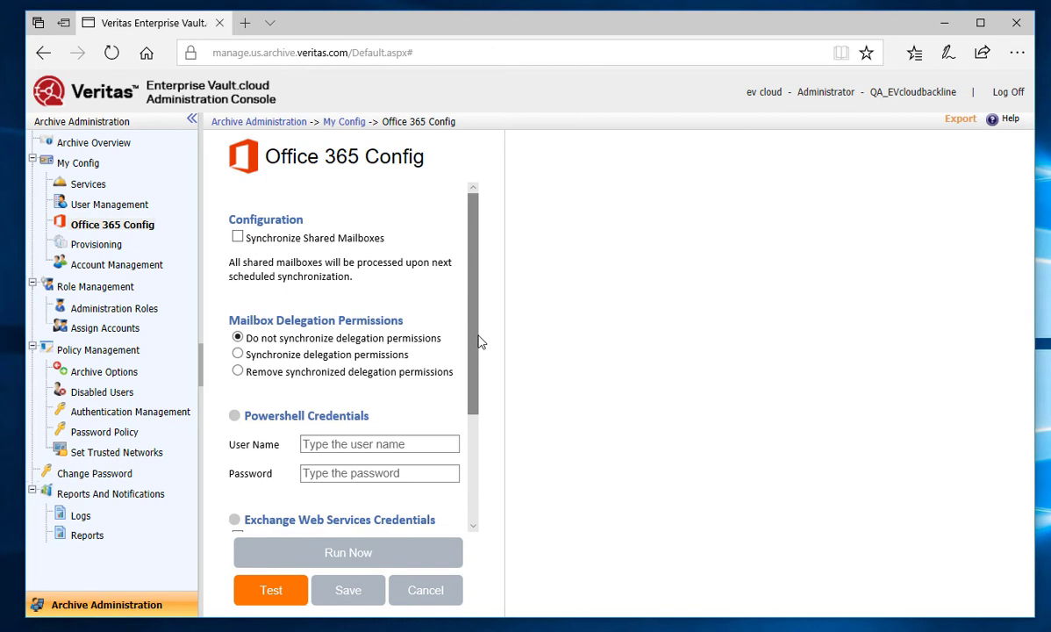
{"action": "scroll", "coordinate": [481, 342], "scroll_direction": "down", "scroll_amount": 3}
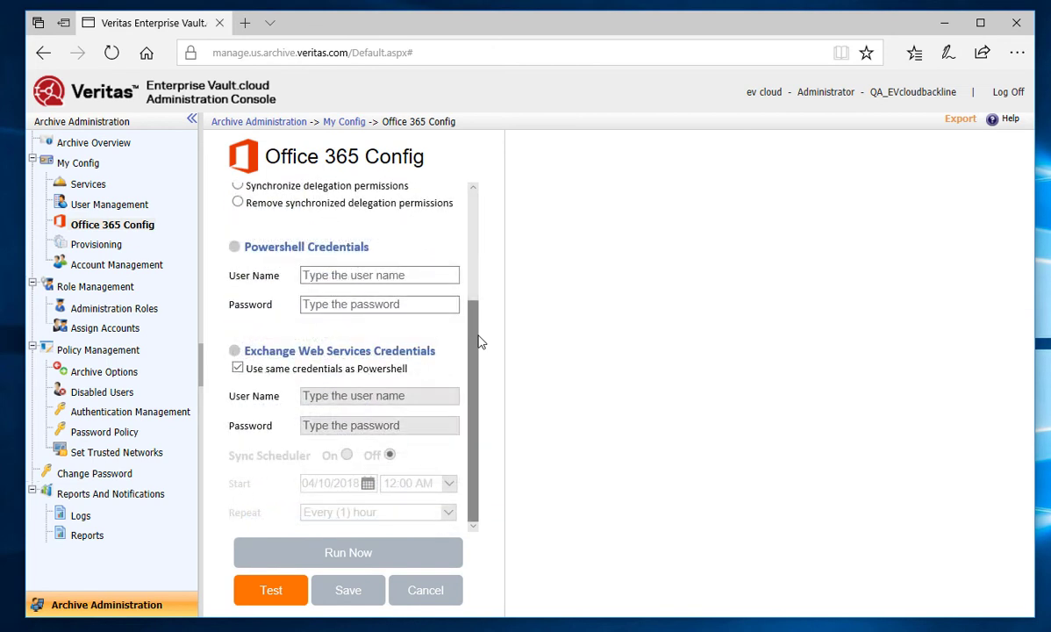
Enter the PowerShell user name, test and save the Office 365 credentials, then return to My Configuration
{"action": "left_click", "coordinate": [434, 275]}
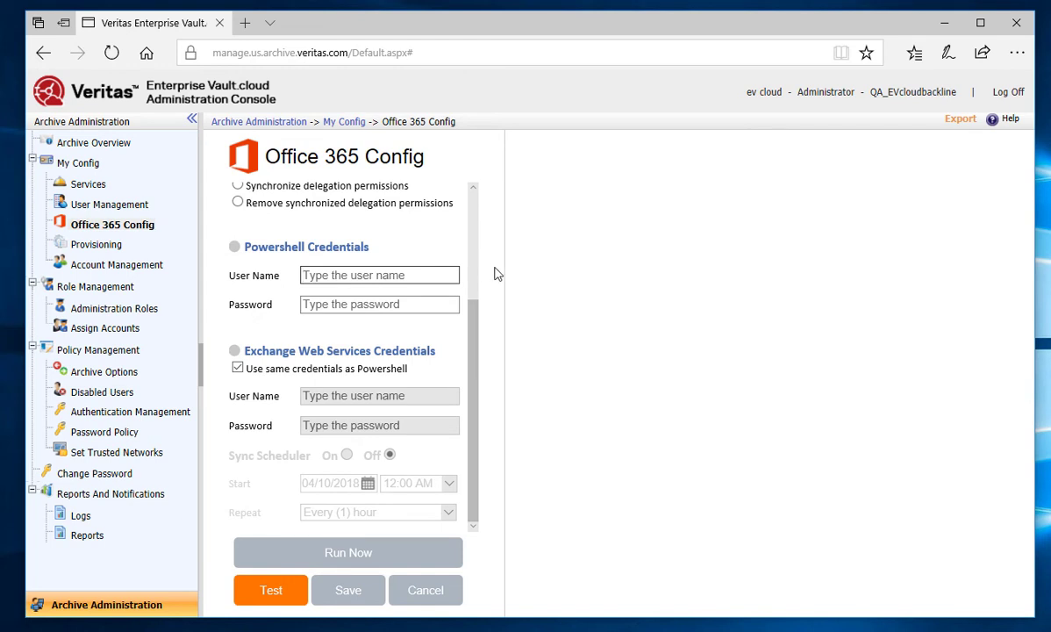
{"action": "type", "text": "ev.cloud"}
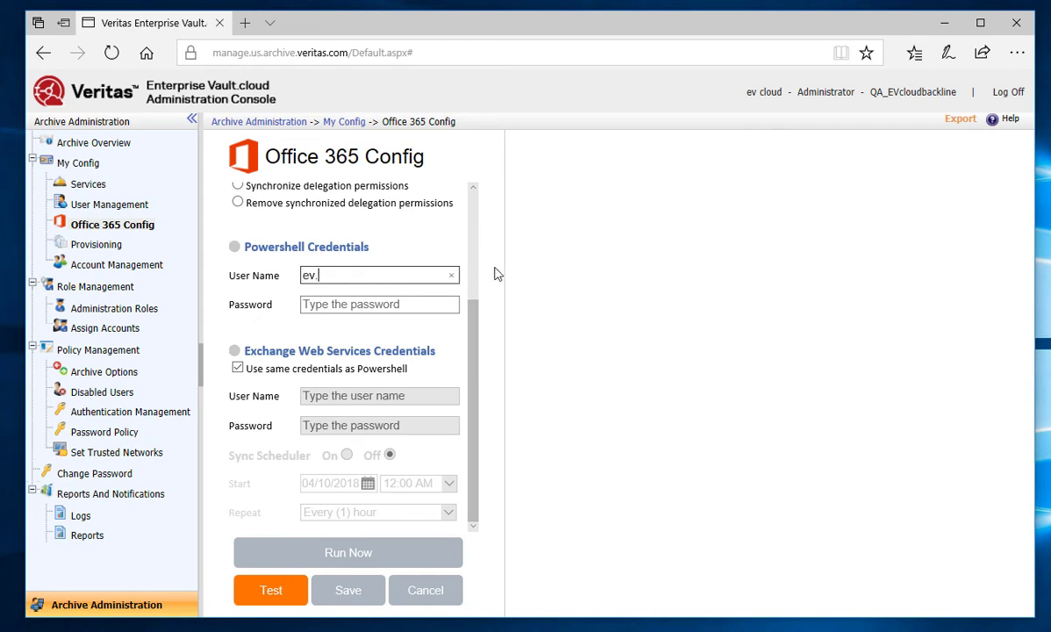
{"action": "type", "text": "@"}
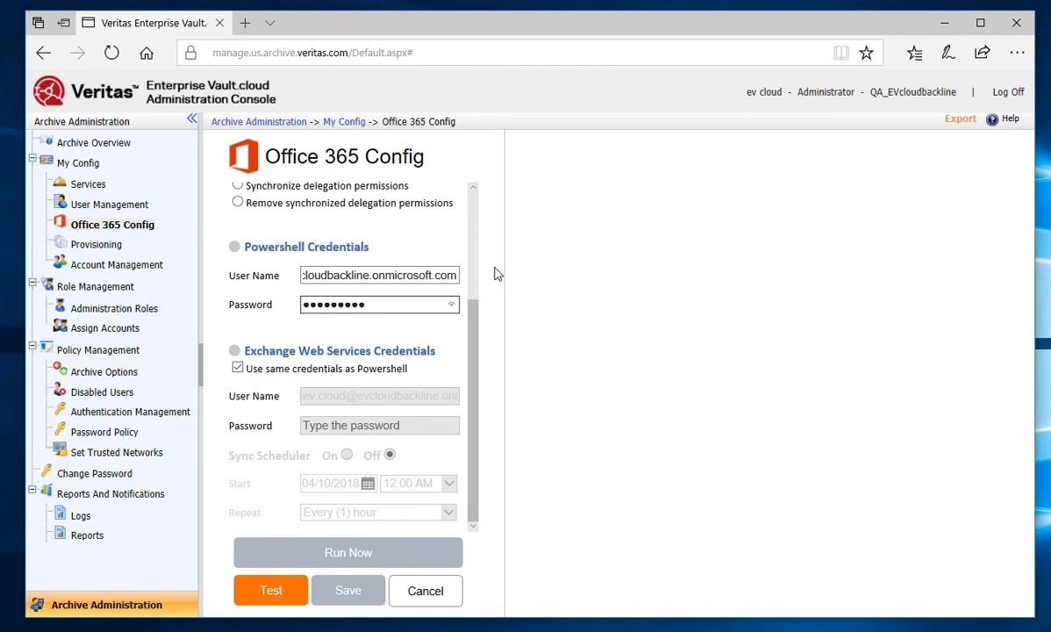
{"action": "left_click", "coordinate": [260, 598]}
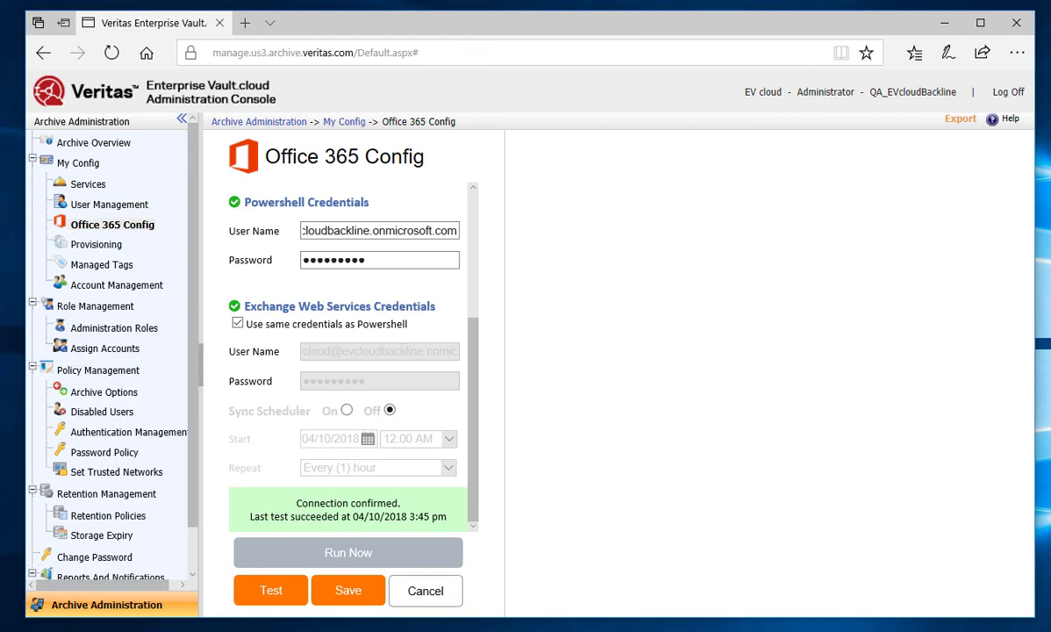
{"action": "left_click", "coordinate": [348, 595]}
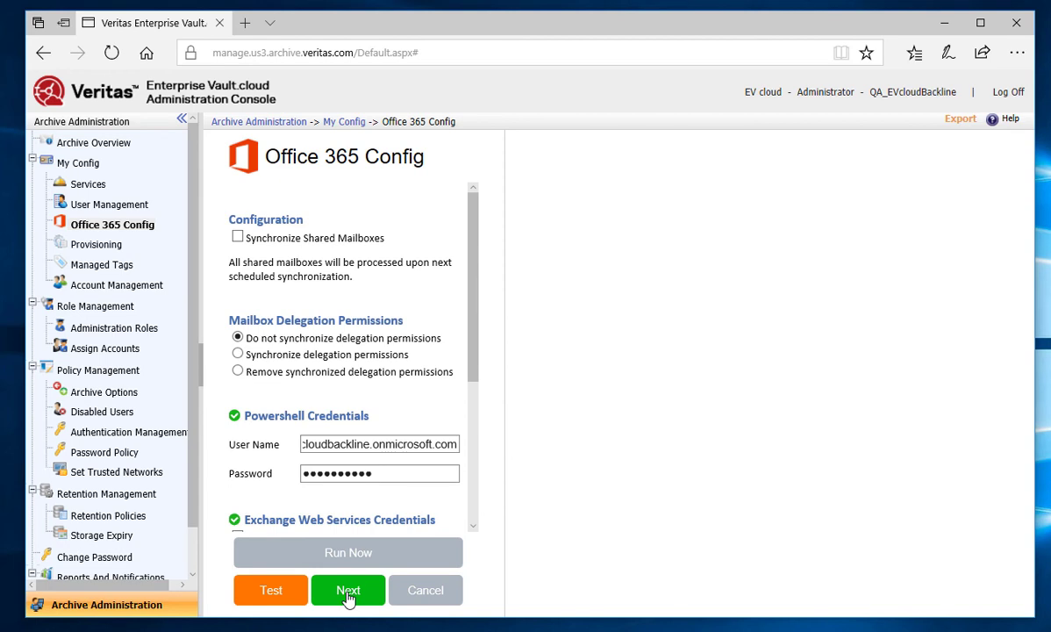
{"action": "left_click", "coordinate": [347, 593]}
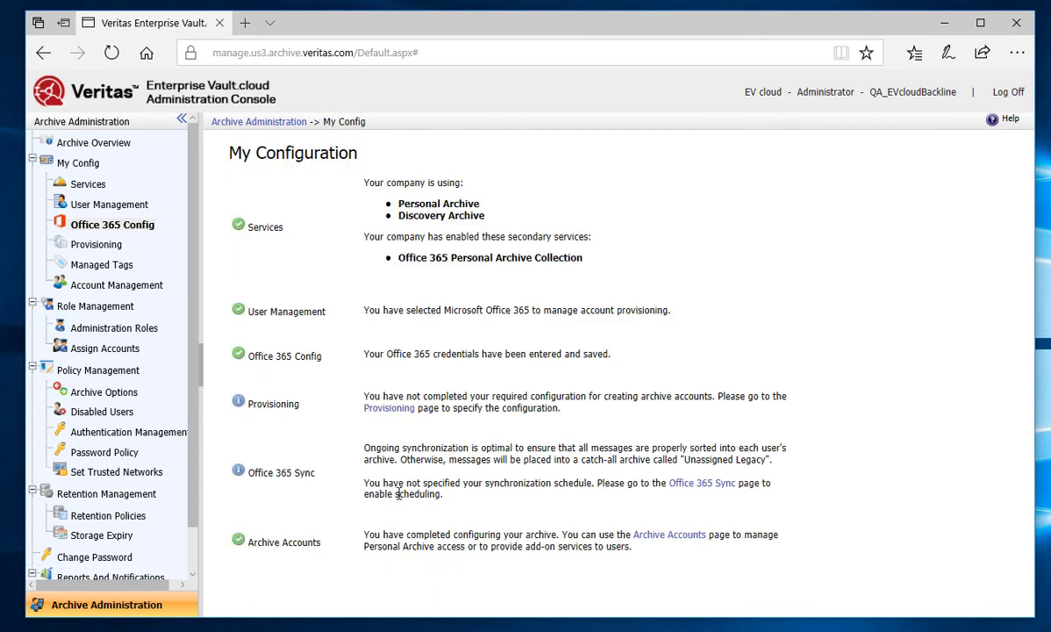
Open the Provisioning page showing all domains, all users and automatic Office 365 journaling
{"action": "left_click", "coordinate": [387, 410]}
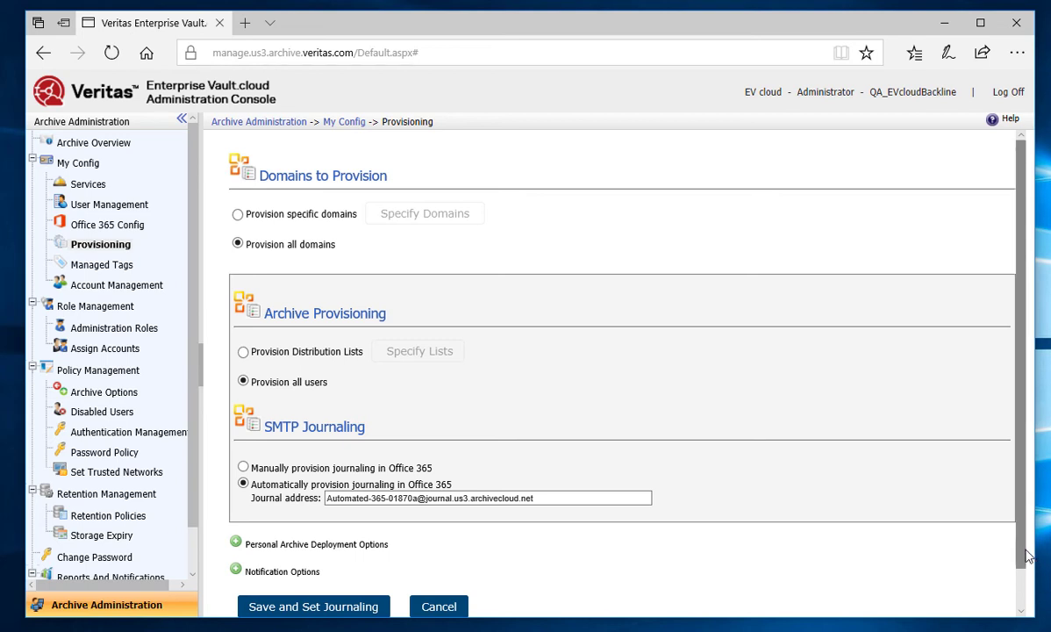
{"action": "scroll", "coordinate": [1026, 554], "scroll_direction": "down", "scroll_amount": 1}
{"action": "scroll", "coordinate": [1027, 554], "scroll_direction": "down", "scroll_amount": 1}
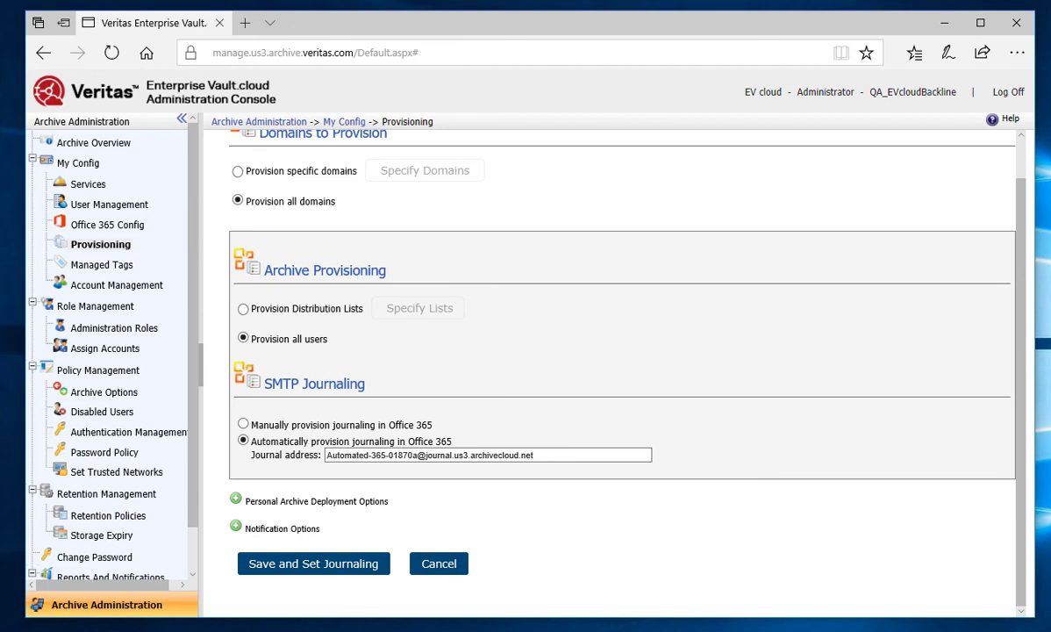
Turn off 'Deploy Web Folder to Office 365' and enable Personal Archive Access with Welcome Message
{"action": "left_click", "coordinate": [236, 500]}
{"action": "scroll", "coordinate": [237, 502], "scroll_direction": "down", "scroll_amount": 3}
{"action": "scroll", "coordinate": [236, 502], "scroll_direction": "down", "scroll_amount": 2}
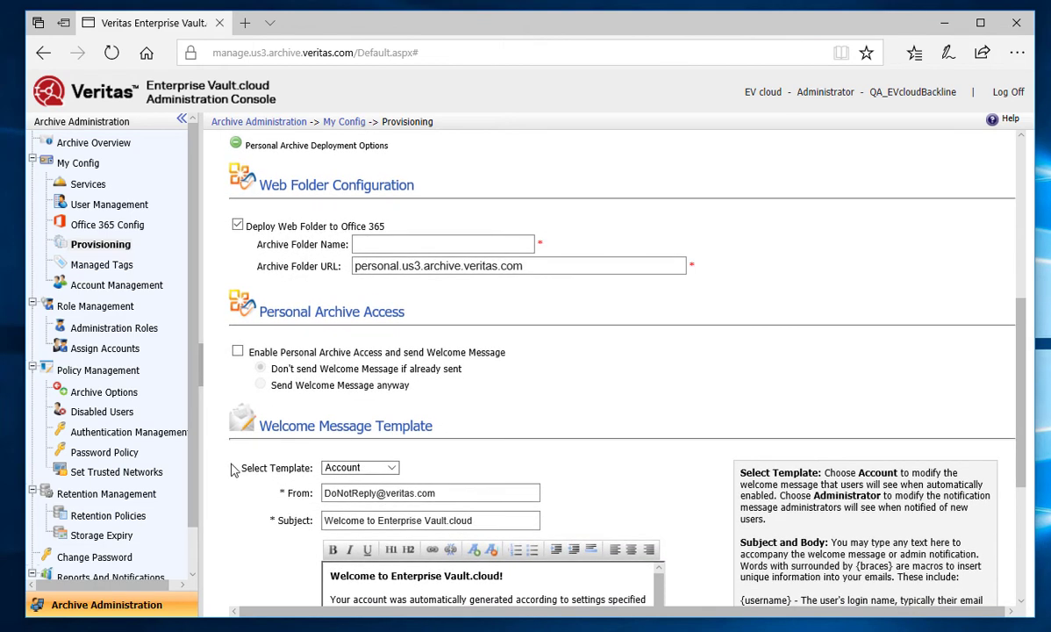
{"action": "left_click", "coordinate": [238, 225]}
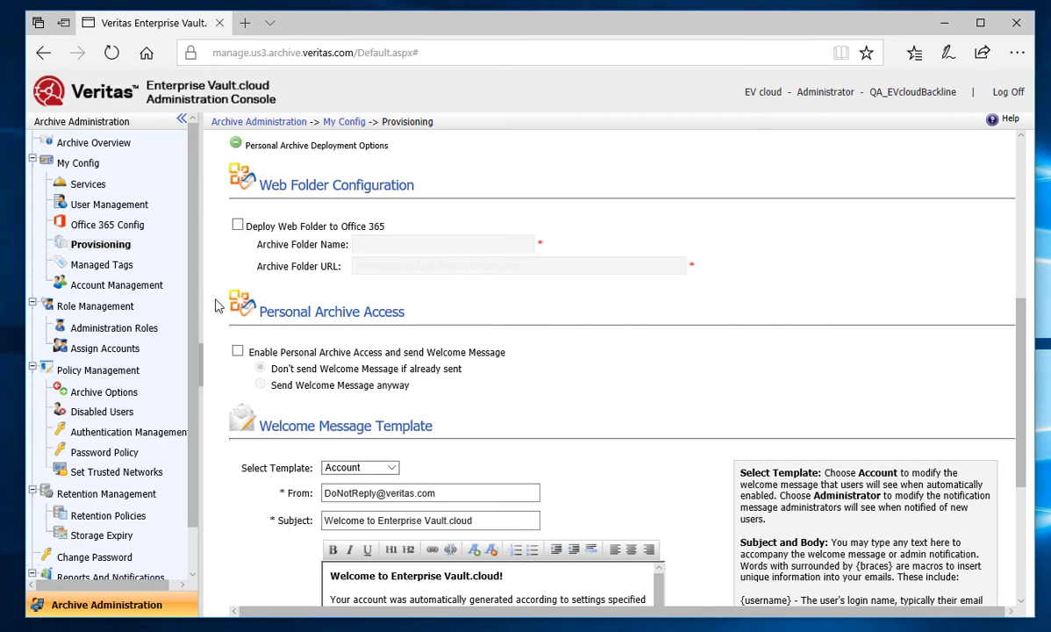
{"action": "left_click", "coordinate": [239, 352]}
{"action": "scroll", "coordinate": [528, 394], "scroll_direction": "down", "scroll_amount": 1}
{"action": "scroll", "coordinate": [831, 365], "scroll_direction": "down", "scroll_amount": 3}
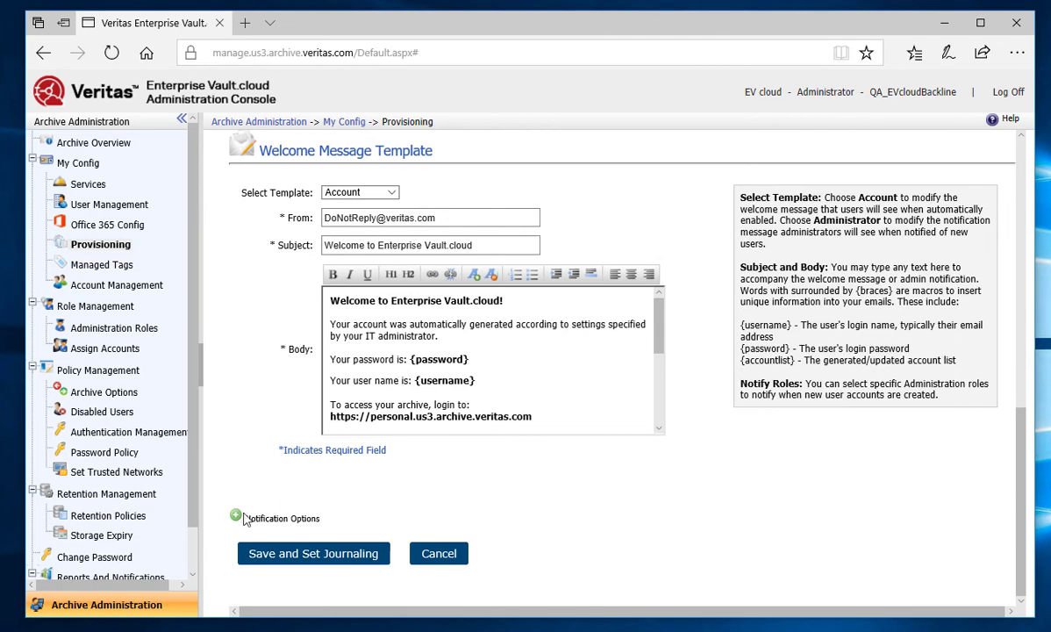
Add System Administrator to new-account notifications, save provisioning with journaling, and continue to the summary
{"action": "left_click", "coordinate": [235, 516]}
{"action": "scroll", "coordinate": [427, 516], "scroll_direction": "down", "scroll_amount": 3}
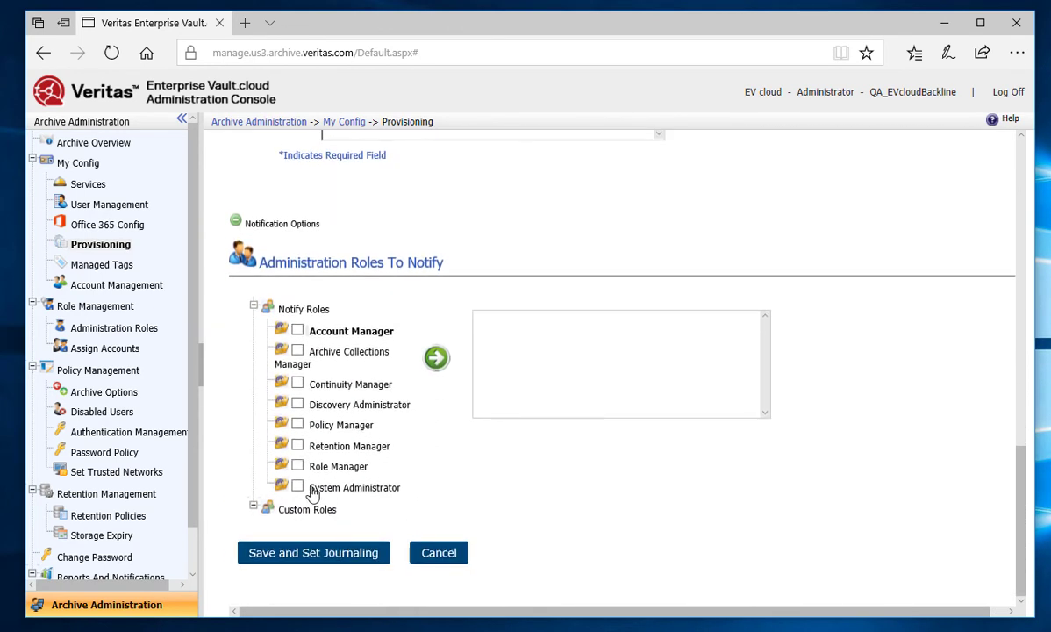
{"action": "left_click", "coordinate": [298, 487]}
{"action": "left_click", "coordinate": [325, 494]}
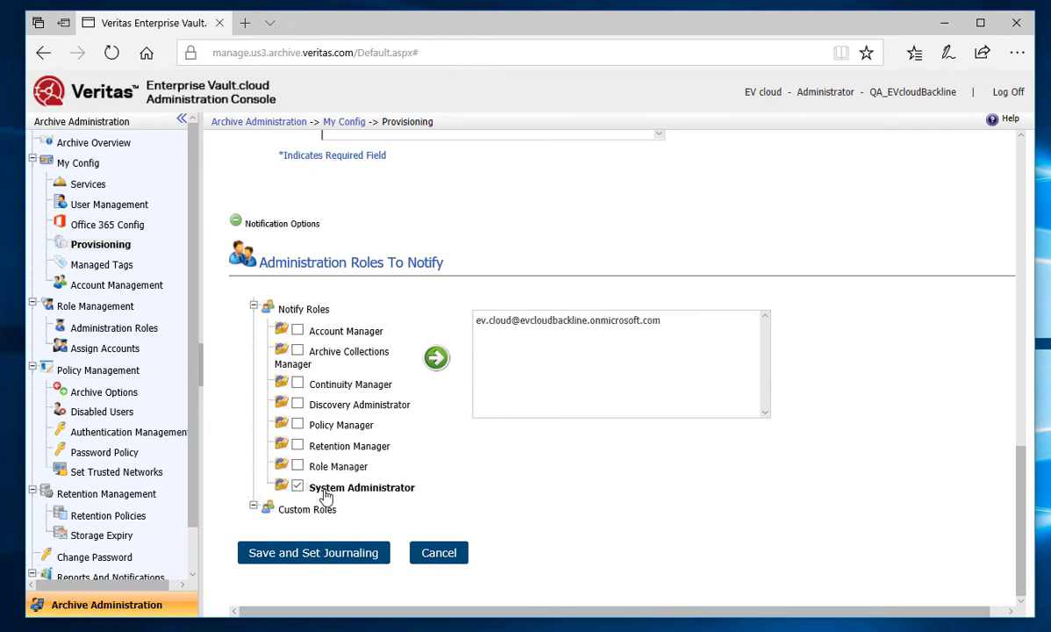
{"action": "left_click", "coordinate": [350, 558]}
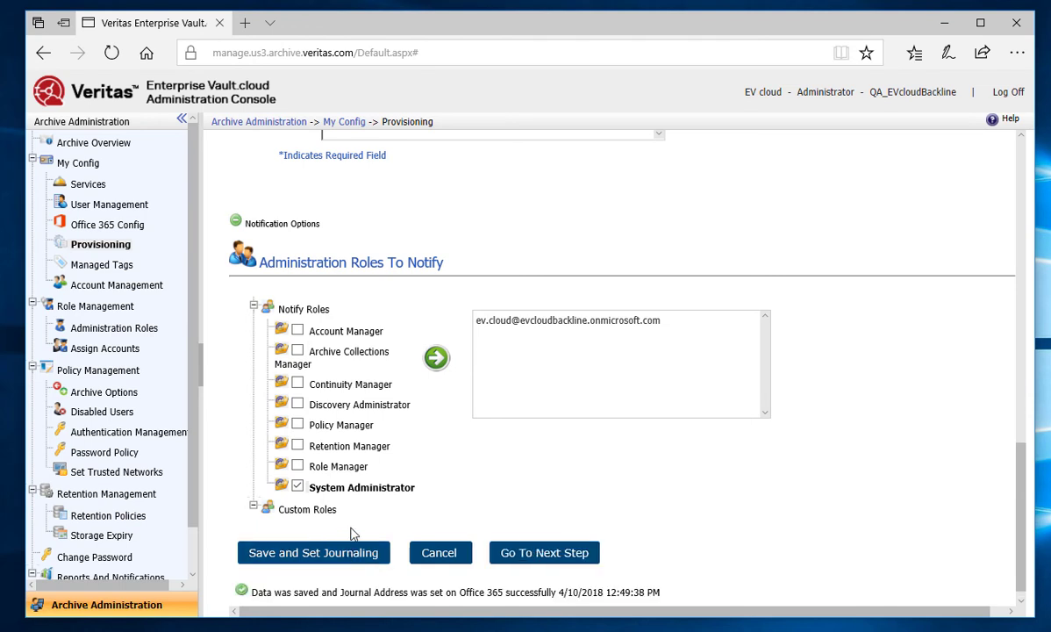
{"action": "left_click", "coordinate": [542, 555]}
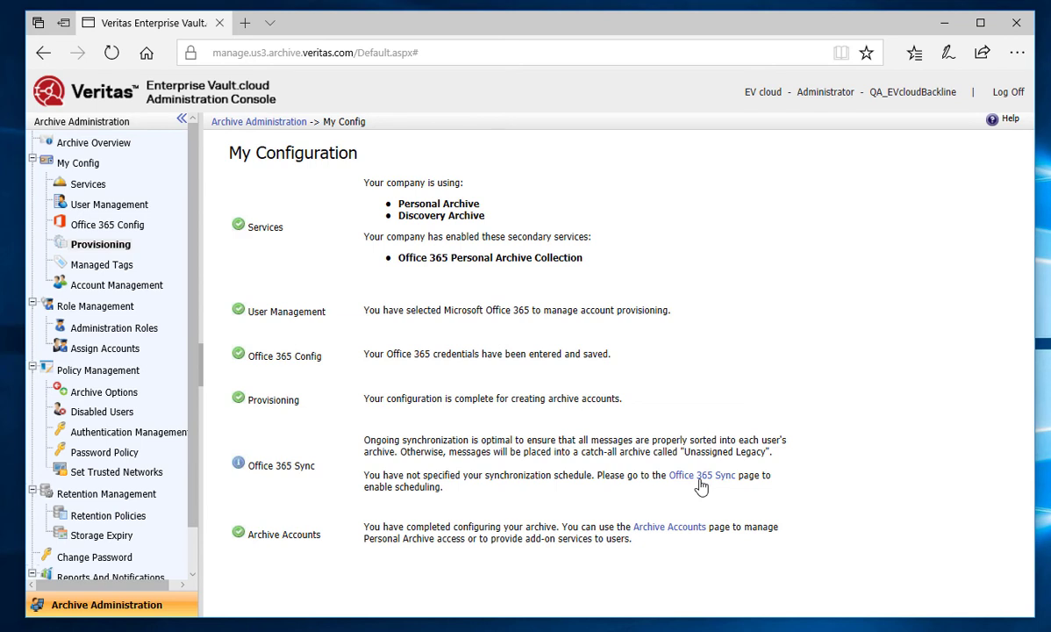
Turn the Office 365 sync scheduler on, repeating every (1) day, save it, and choose Run Now
{"action": "left_click", "coordinate": [700, 477]}
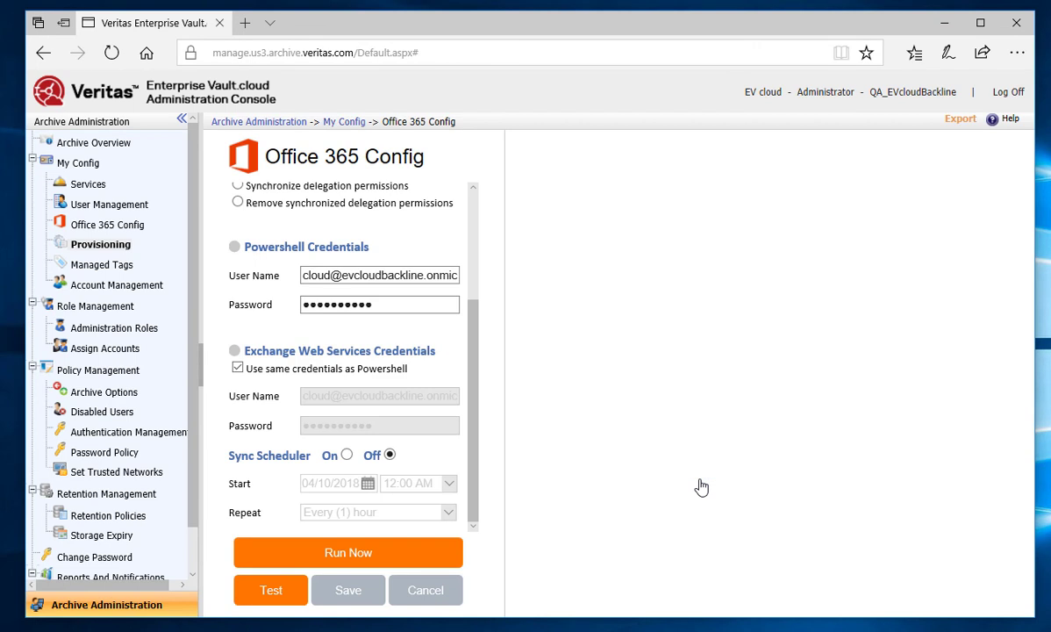
{"action": "left_click", "coordinate": [347, 454]}
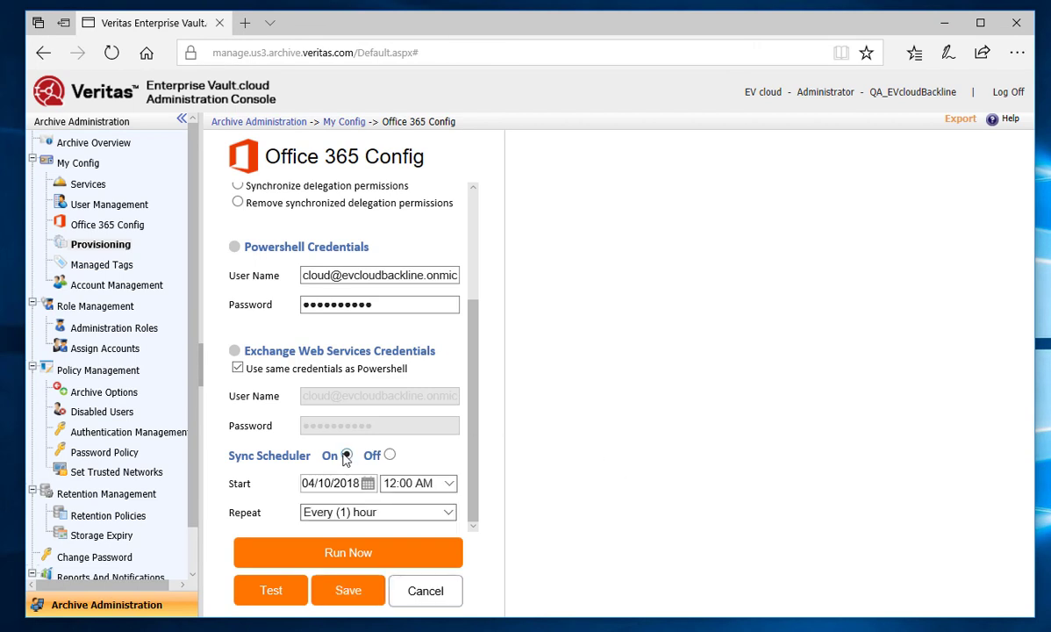
{"action": "left_click", "coordinate": [399, 513]}
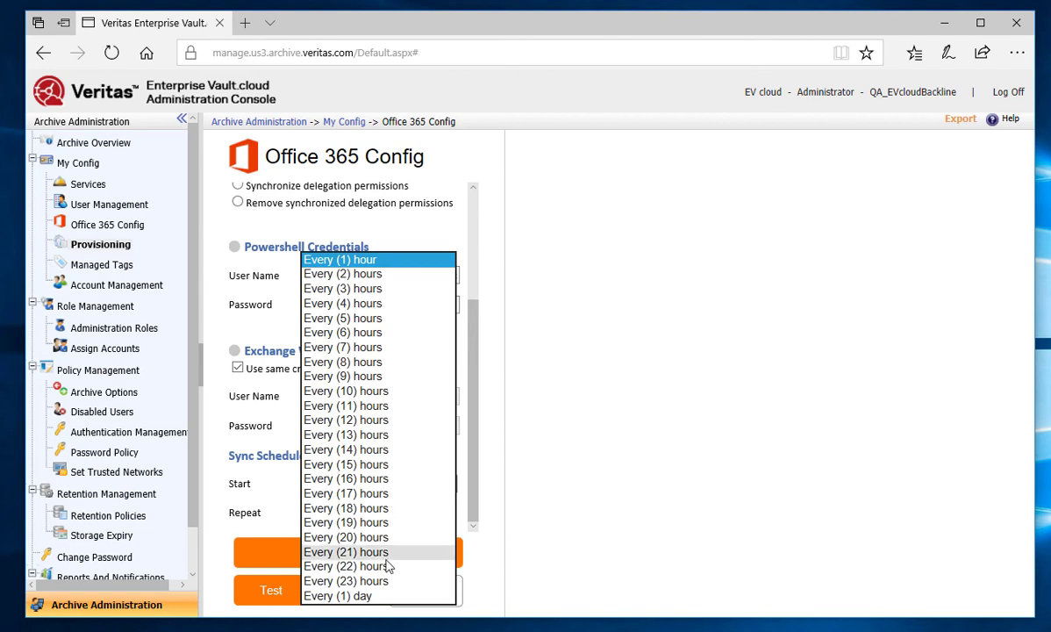
{"action": "left_click", "coordinate": [378, 597]}
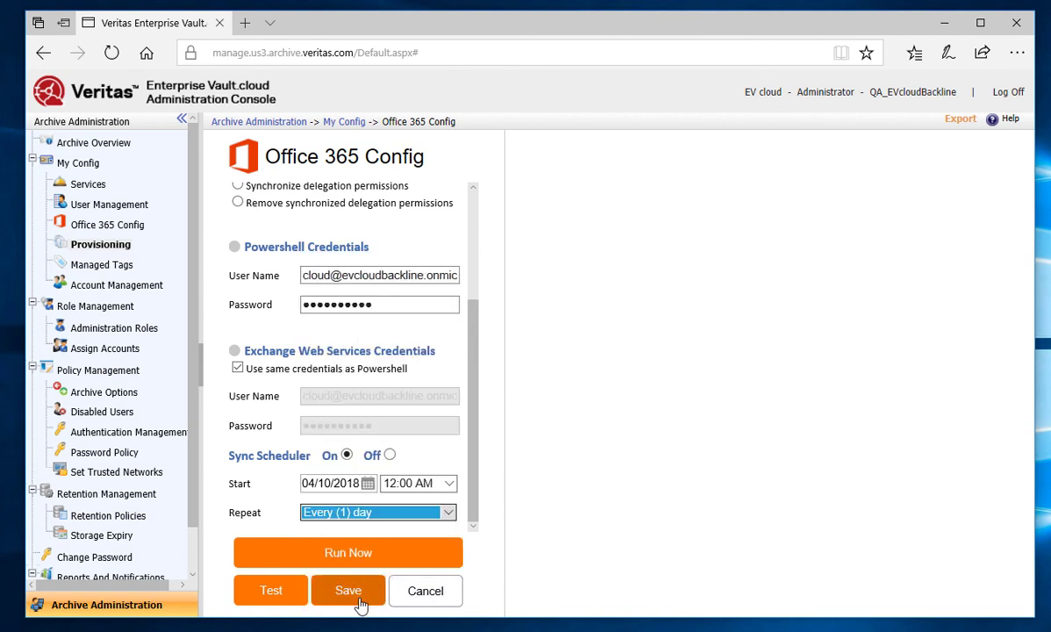
{"action": "left_click", "coordinate": [356, 601]}
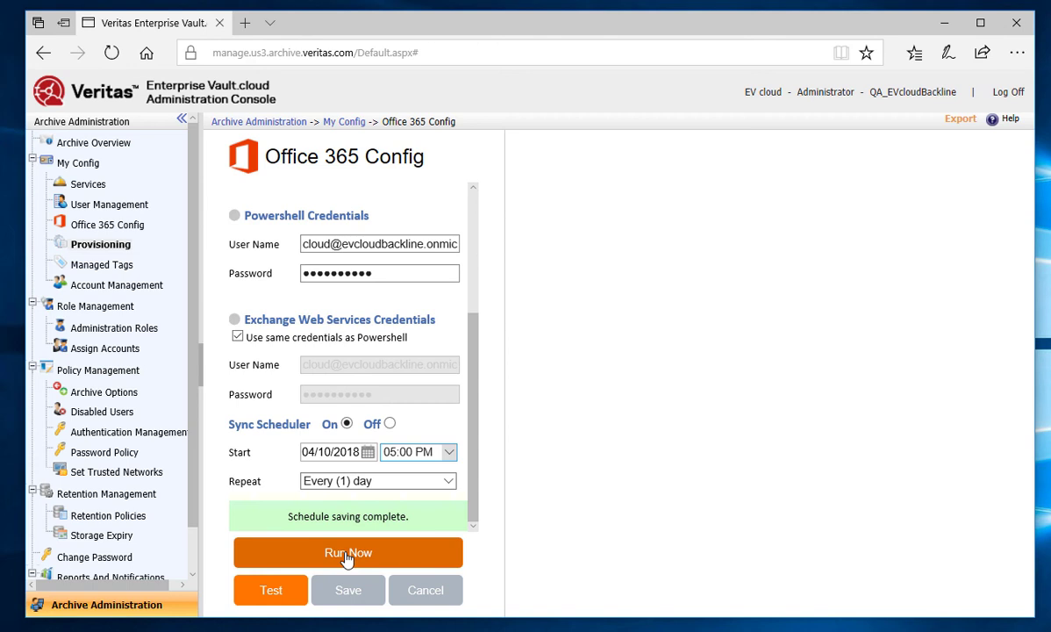
{"action": "left_click", "coordinate": [348, 557]}
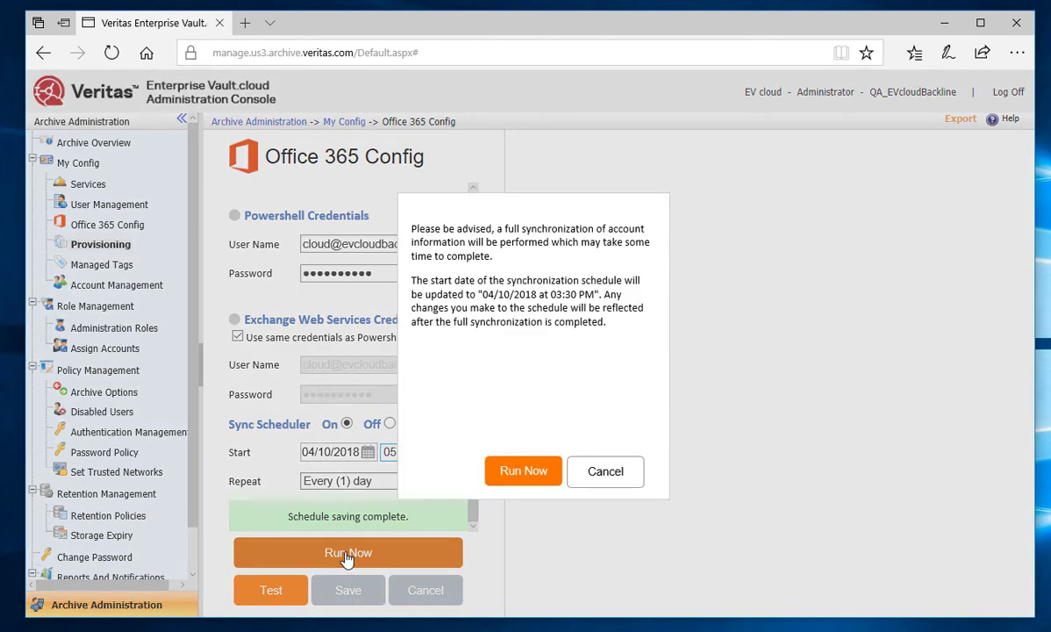
Confirm the full sync and view the 04/10/2018 12:57 PM report with all users marked Success
{"action": "left_click", "coordinate": [520, 473]}
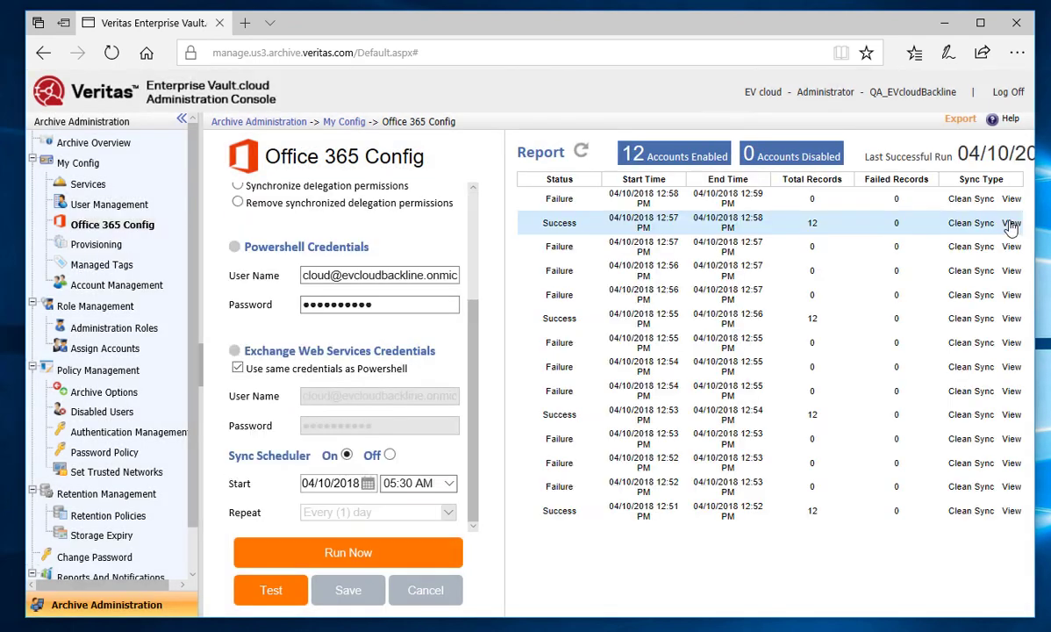
{"action": "left_click", "coordinate": [1012, 225]}
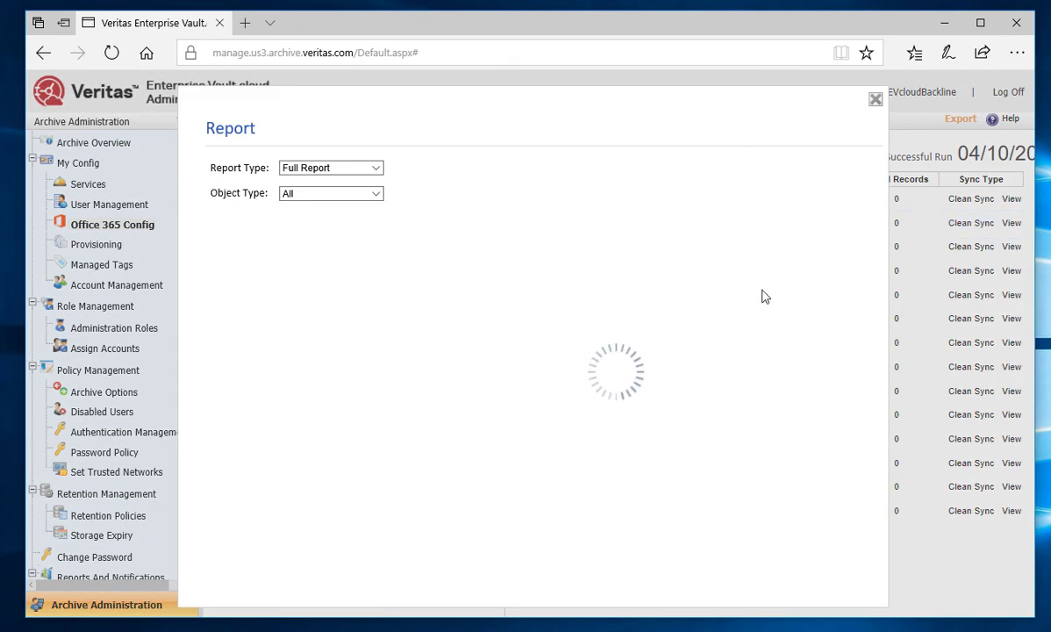
{"action": "scroll", "coordinate": [764, 298], "scroll_direction": "down", "scroll_amount": 1}
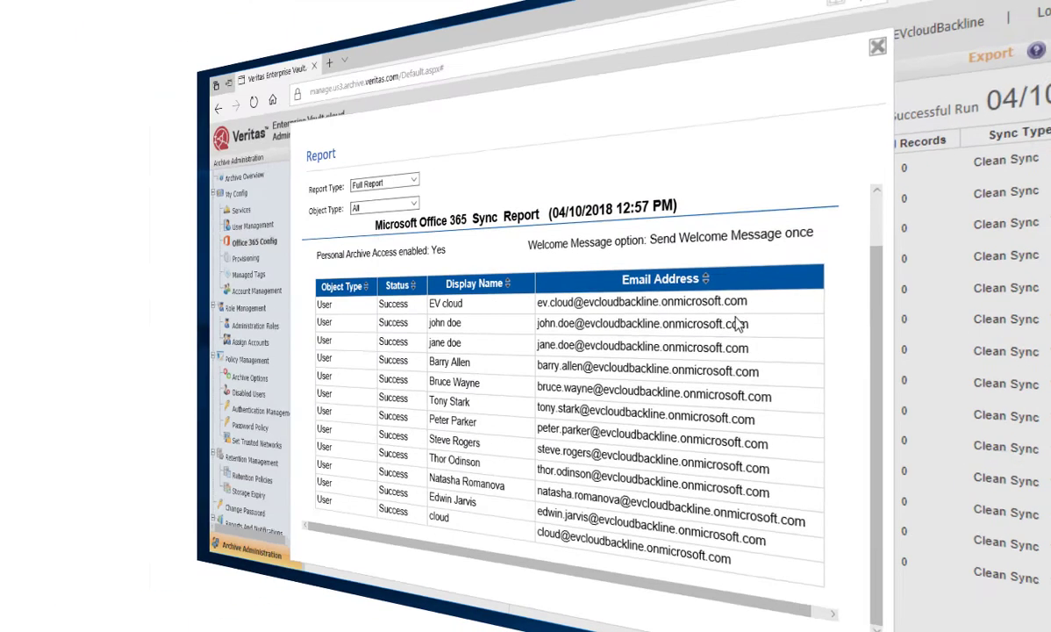